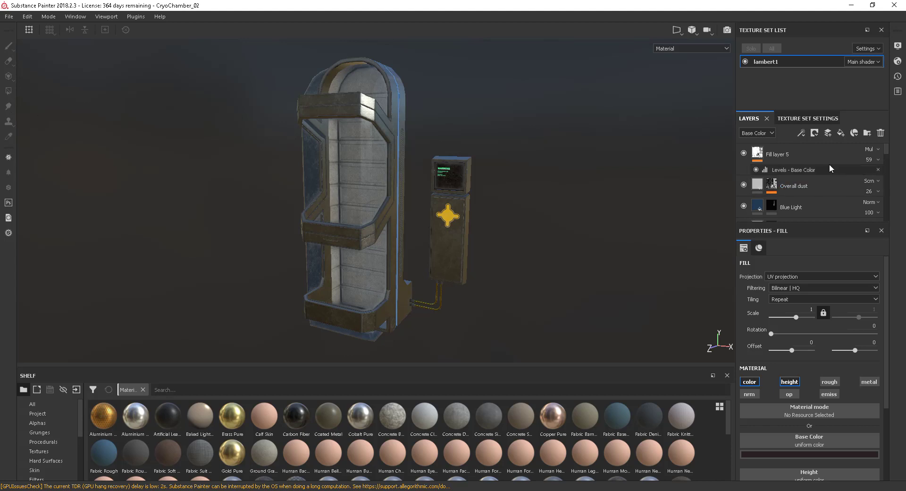
Select Fill layer 5 in the layer stack to inspect its settings
left_click(801, 152)
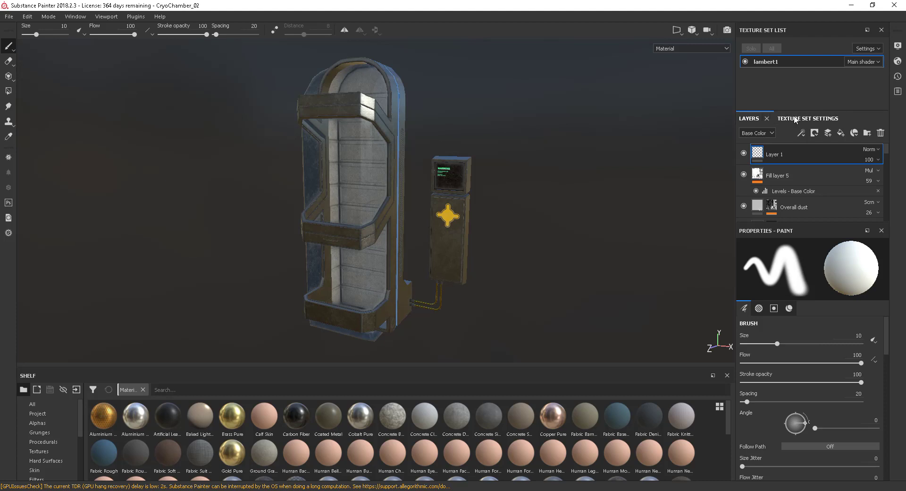
left_click(807, 119)
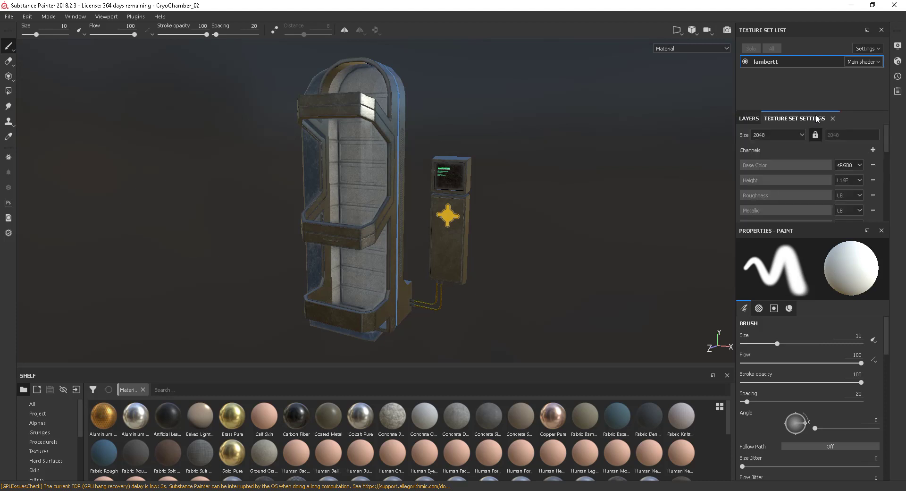
left_click_drag(886, 145, 887, 190)
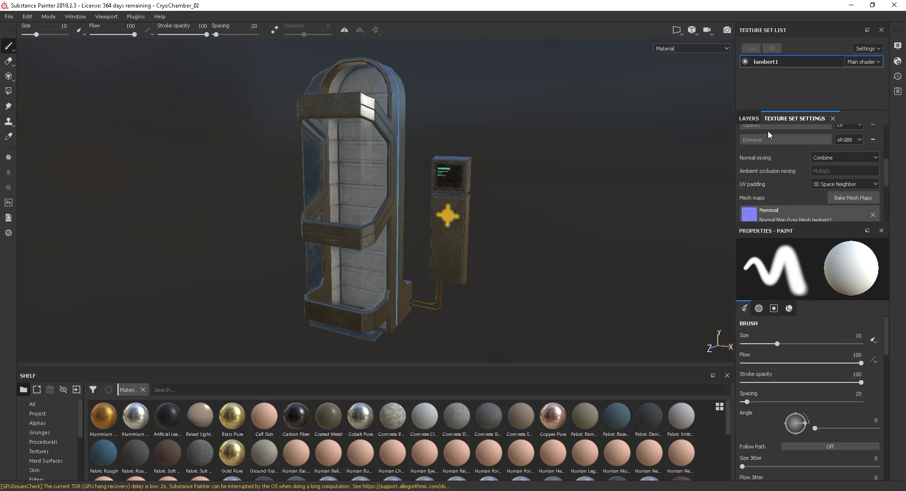
left_click(750, 118)
left_click(805, 119)
left_click(751, 118)
left_click(808, 118)
left_click_drag(887, 173, 841, 135)
left_click(751, 118)
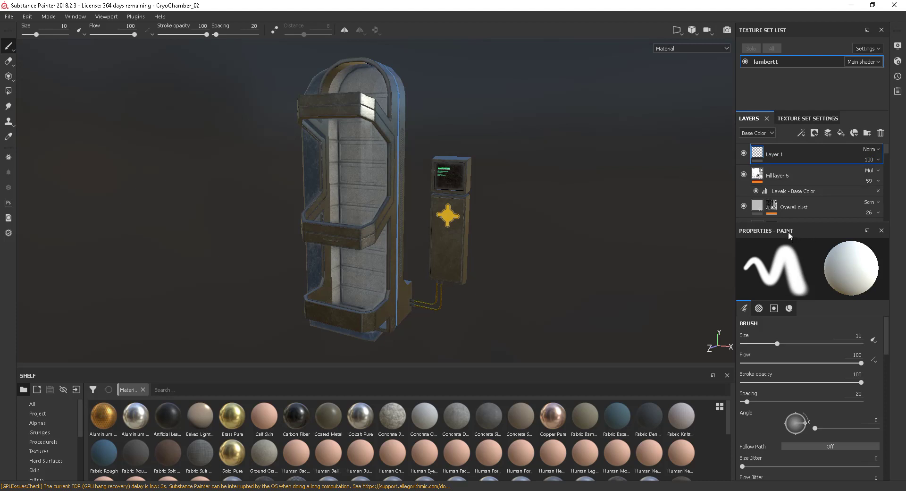
left_click(805, 118)
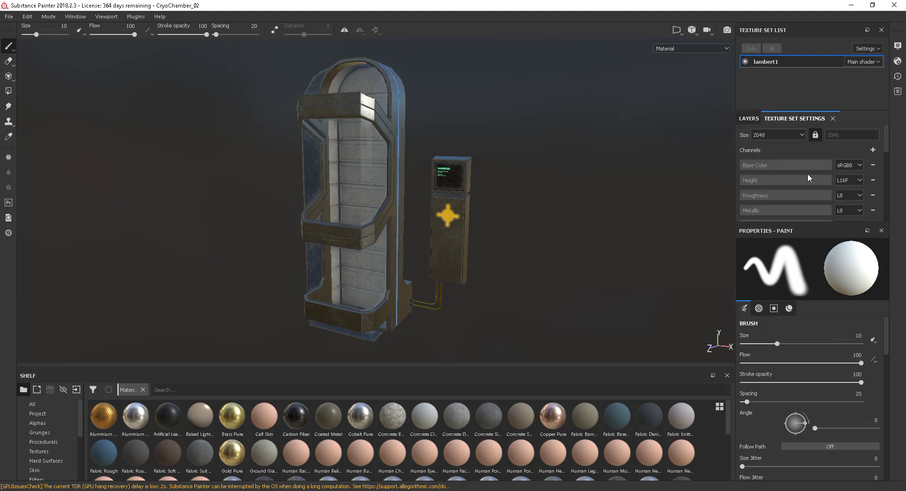
left_click(750, 118)
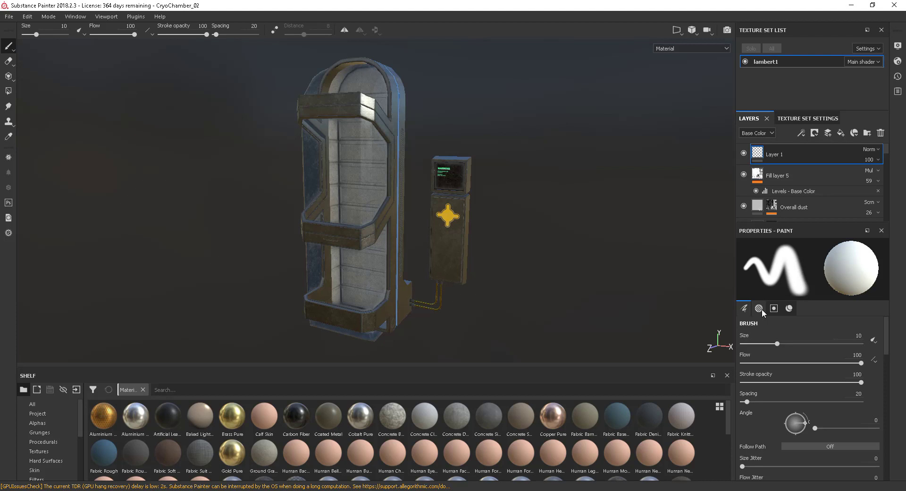
mouse_move(760, 308)
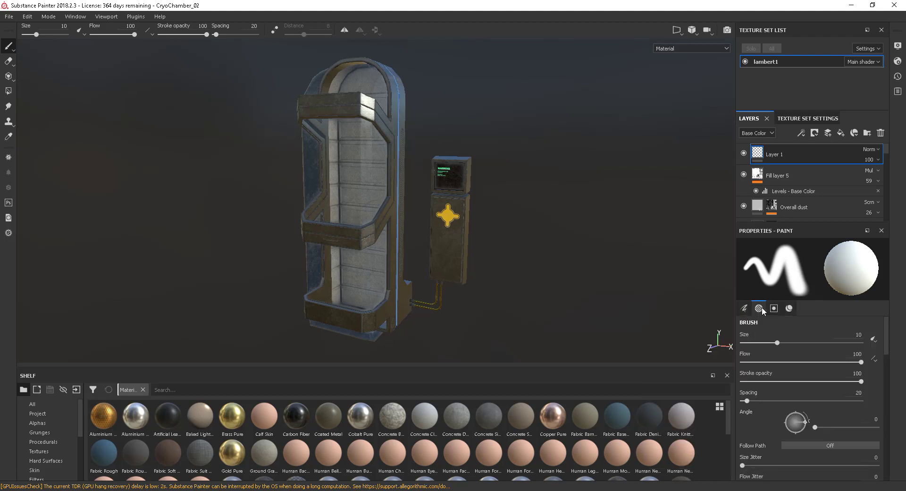
left_click(774, 308)
left_click(789, 309)
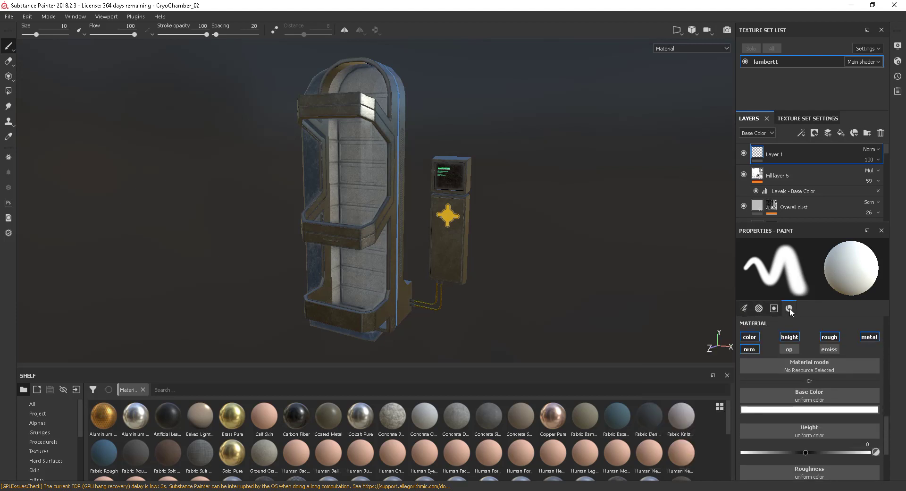
left_click(745, 308)
left_click(762, 308)
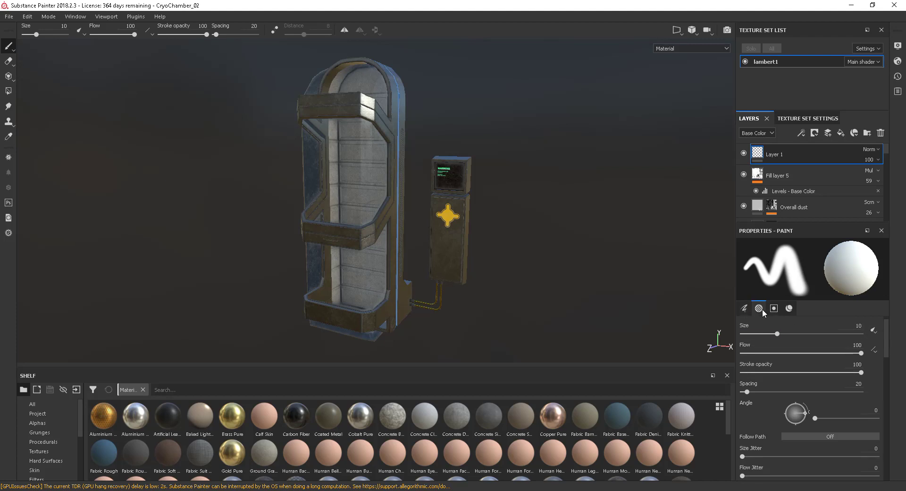
left_click(775, 308)
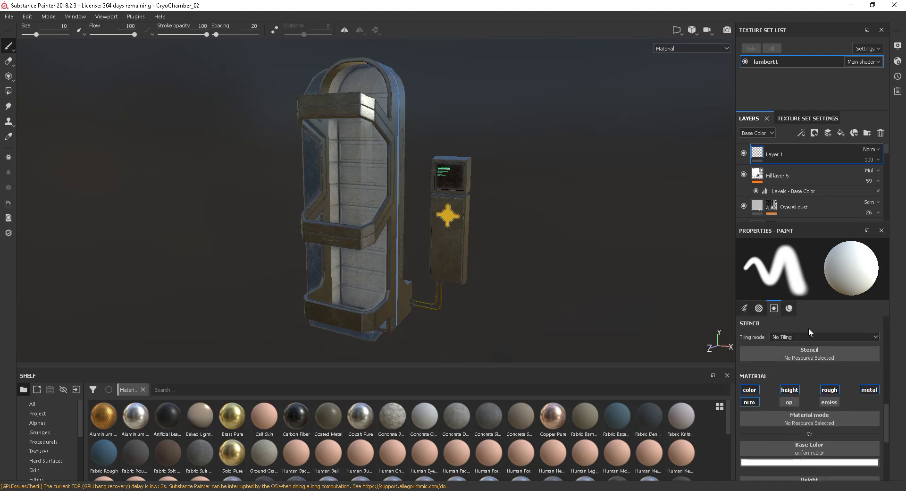
left_click(789, 308)
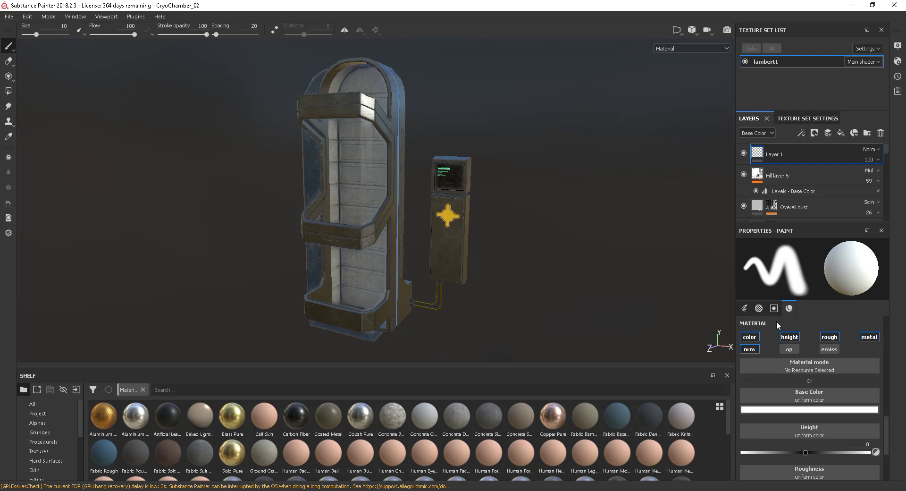
scroll(892, 435, "down", 3)
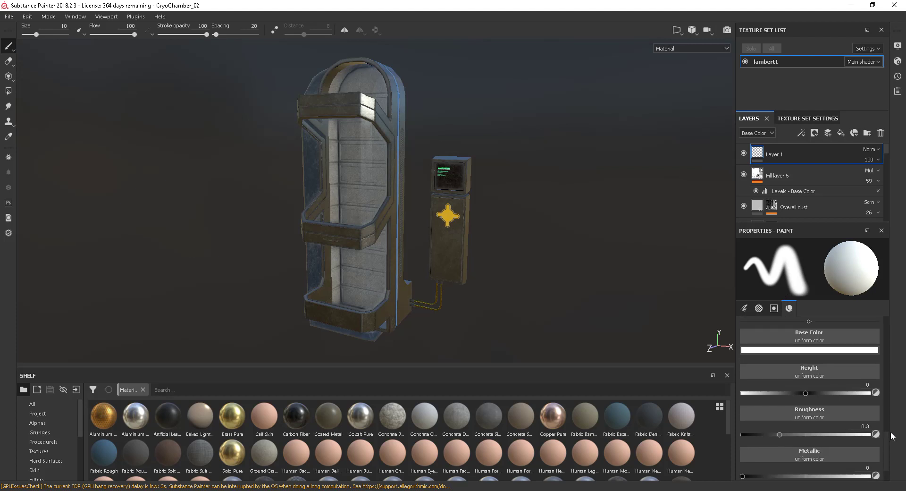
scroll(892, 435, "up", 10)
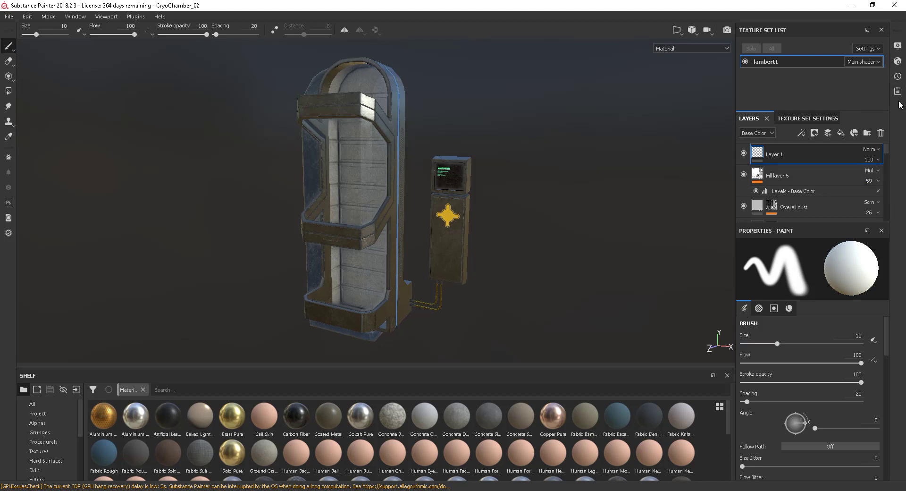
Switch the environment map to bonifacio_street, raising its opacity and rotating the lighting
left_click(898, 46)
left_click(817, 121)
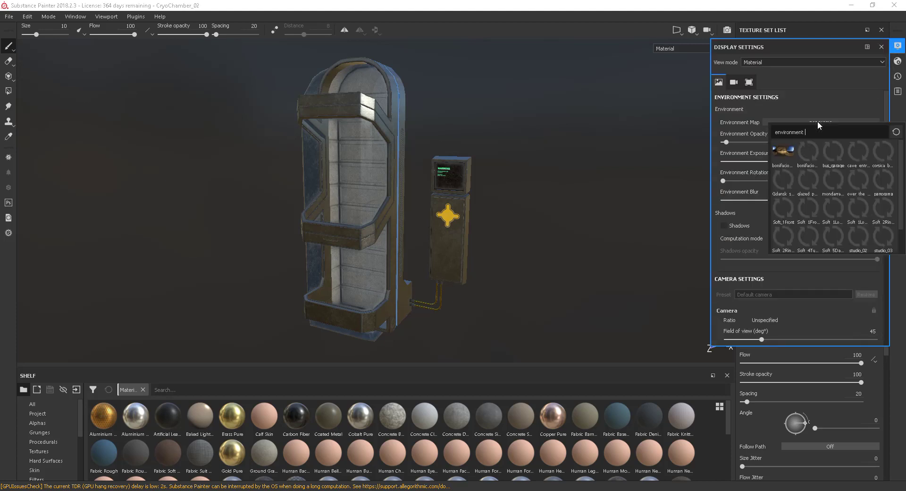
left_click(808, 150)
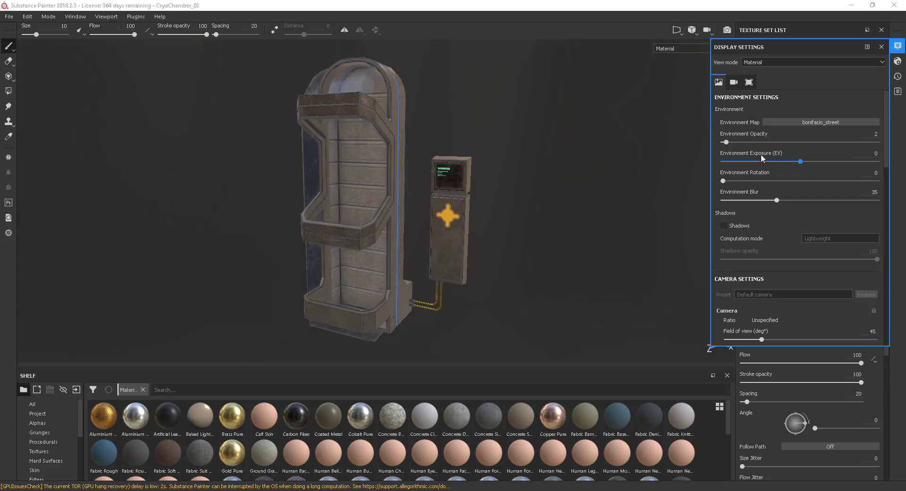
left_click_drag(730, 141, 791, 162)
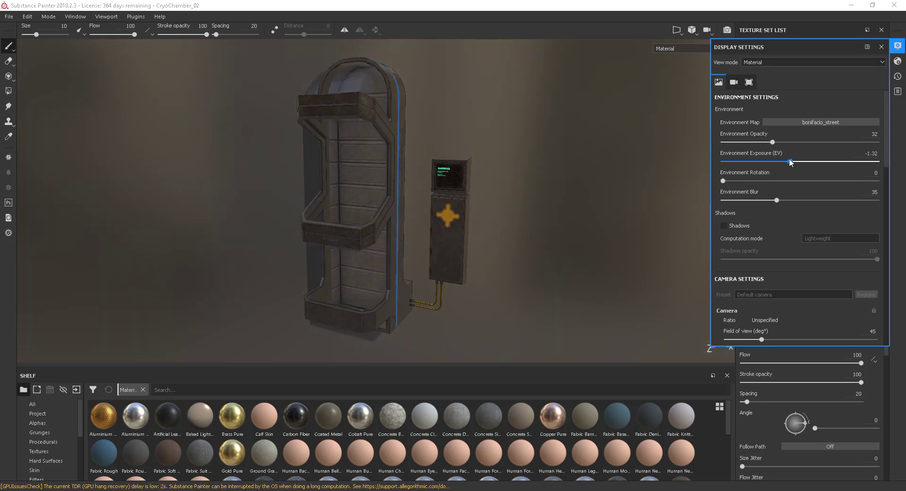
mouse_move(723, 181)
left_mouse_down()
mouse_move(761, 180)
mouse_move(717, 179)
mouse_move(736, 181)
left_mouse_up()
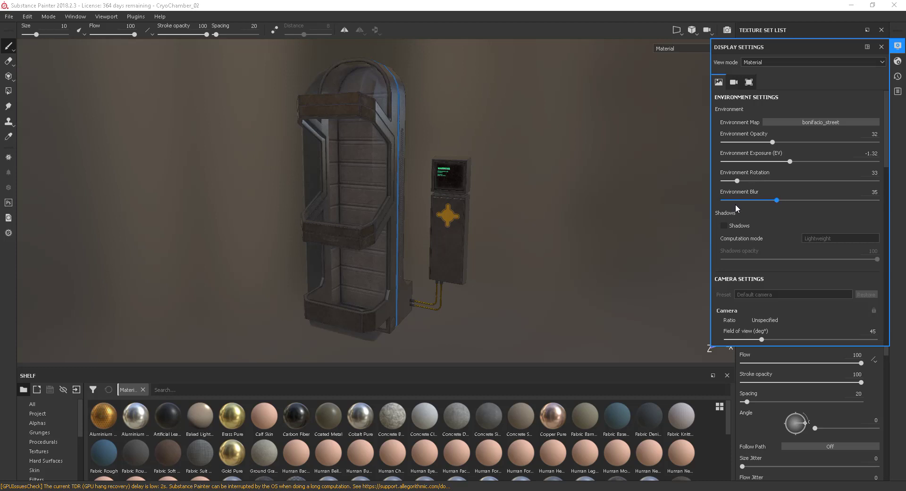
Toggle model shadows on and off a few times, leaving them off
left_click(724, 226)
left_click(724, 226)
left_click(724, 225)
left_click(724, 225)
Review the camera and viewport display options, then close the display settings
left_click(734, 82)
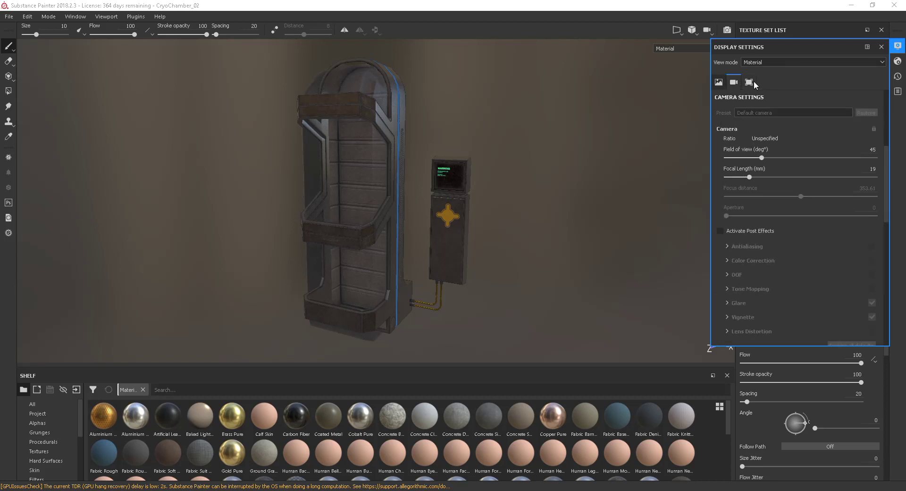
left_click(752, 82)
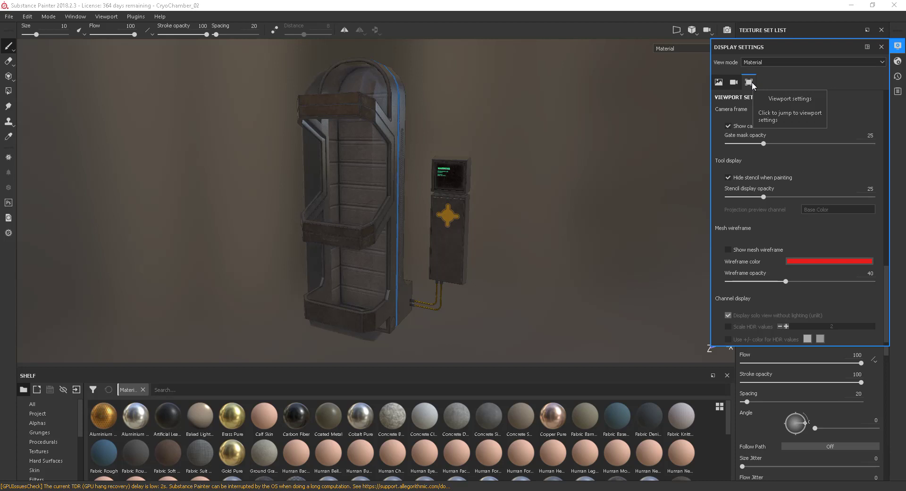
left_click(720, 83)
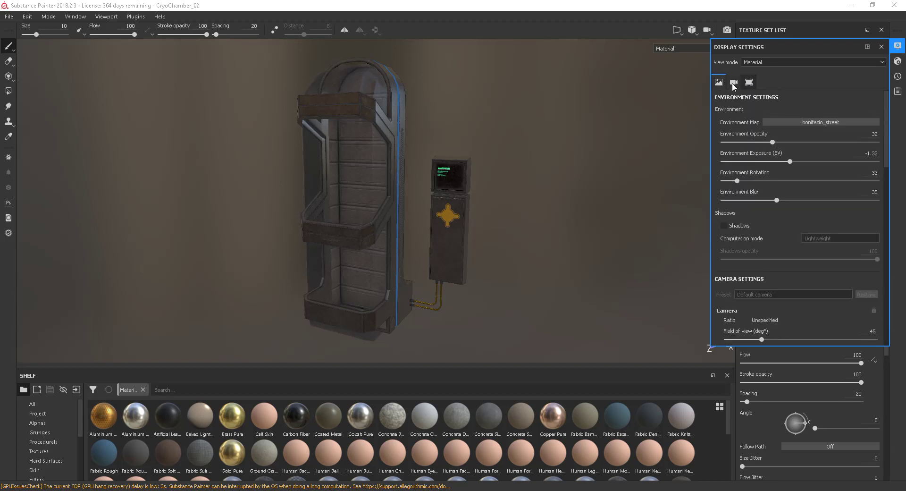
scroll(732, 84, "down", 10)
scroll(733, 84, "up", 10)
left_click(733, 84)
left_click(749, 83)
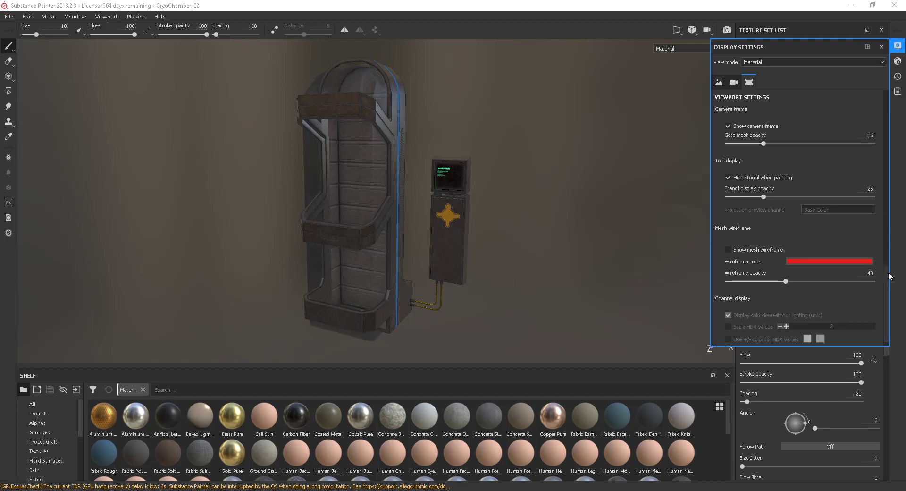
left_click_drag(889, 276, 885, 50)
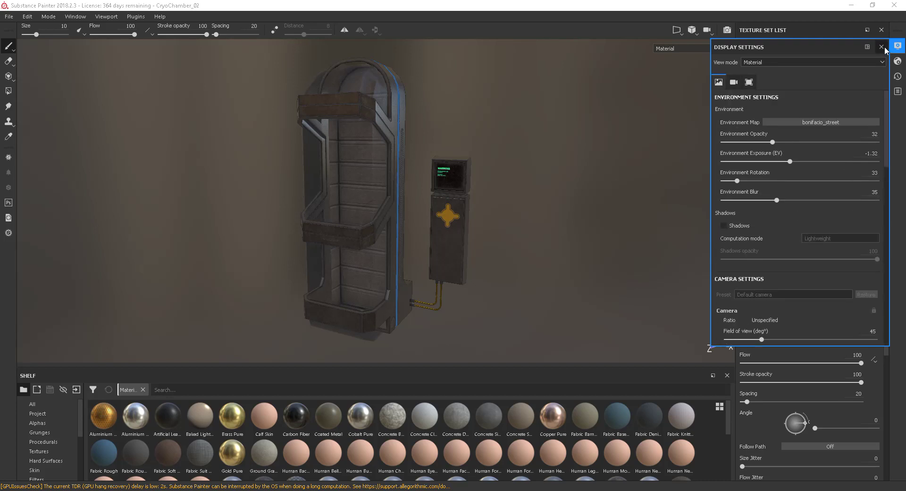
left_click(883, 47)
Look through the shader settings and shader list without changing the shader, then close them
left_click(898, 46)
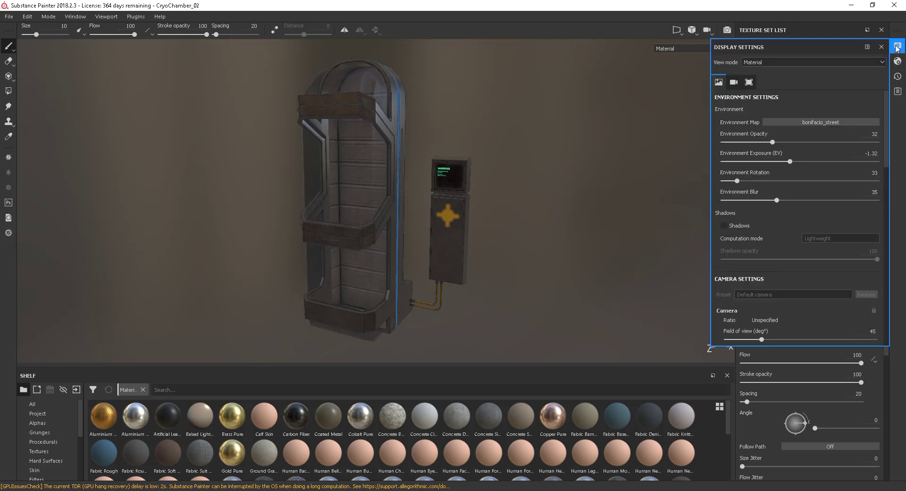
left_click(897, 46)
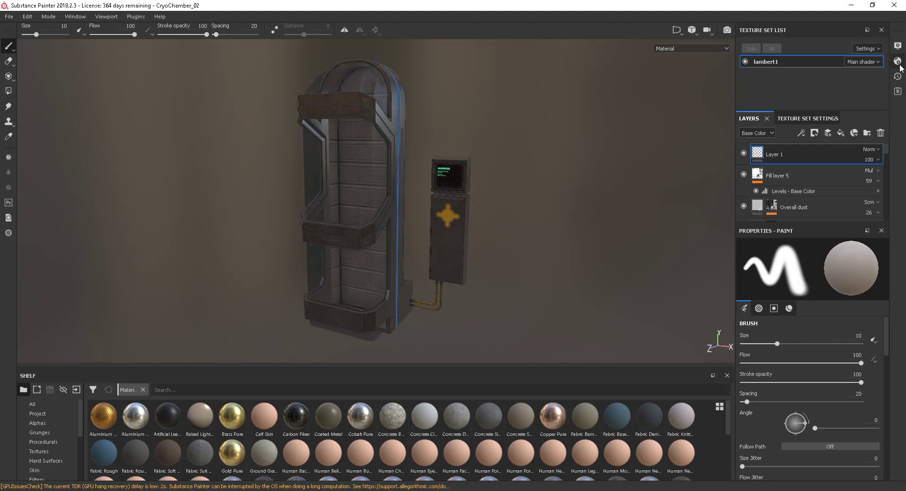
left_click(898, 61)
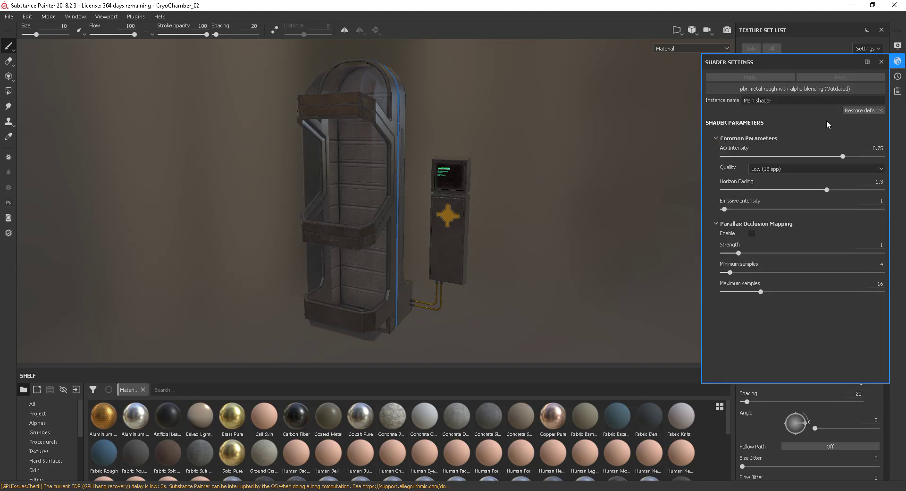
left_click(824, 87)
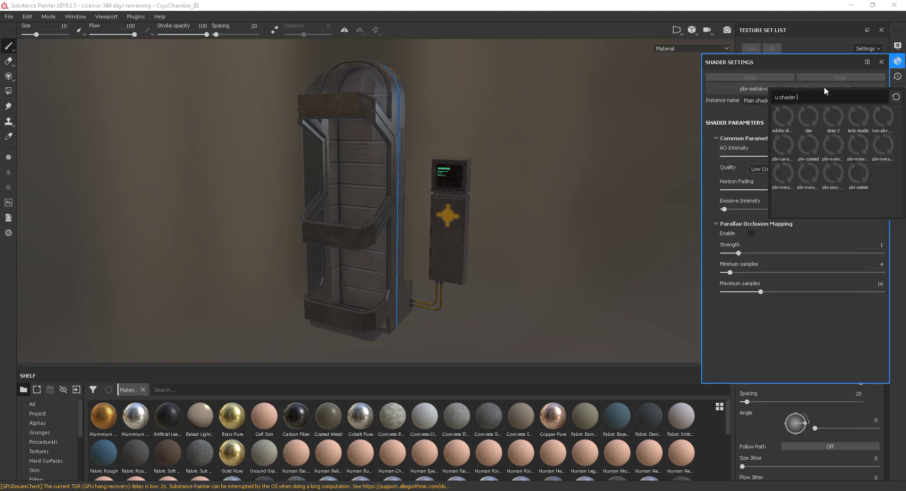
left_click(813, 61)
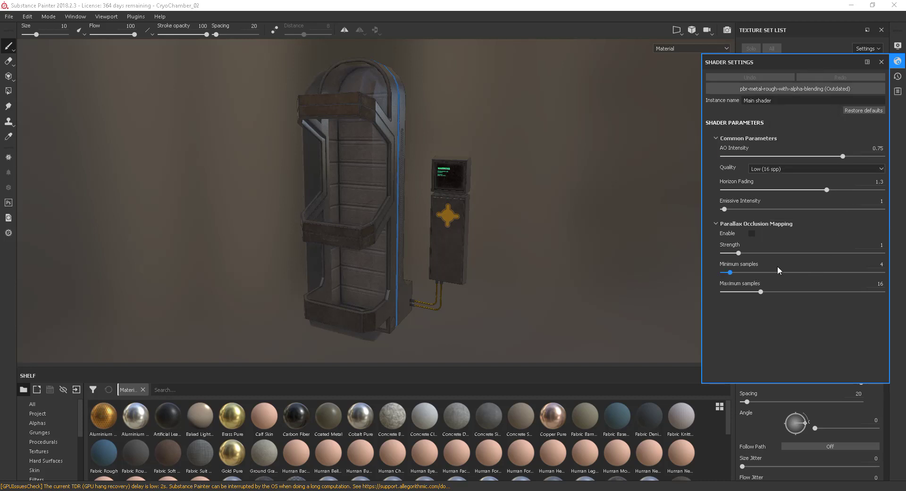
left_click(881, 62)
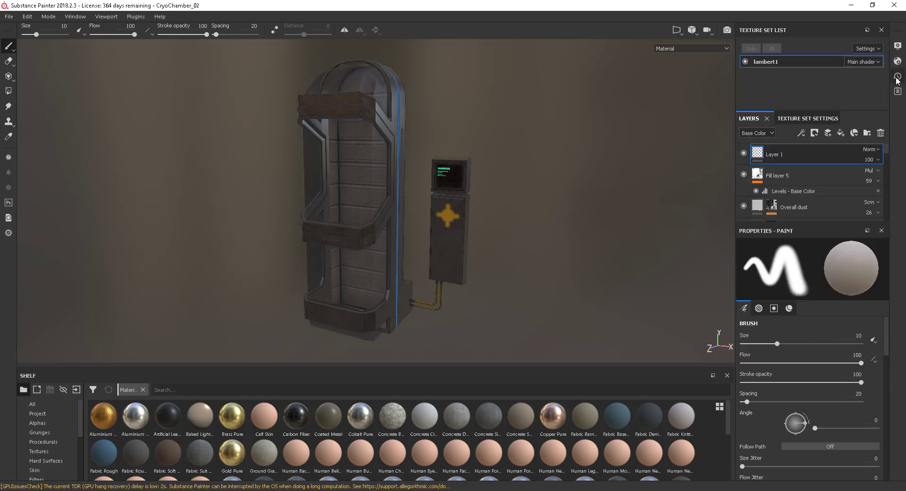
Open and close the History and Log panels
left_click(898, 77)
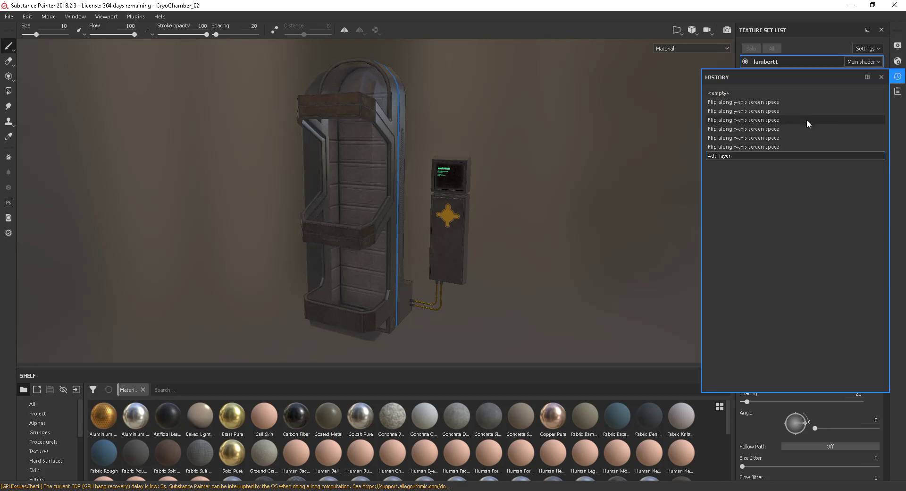
left_click(882, 76)
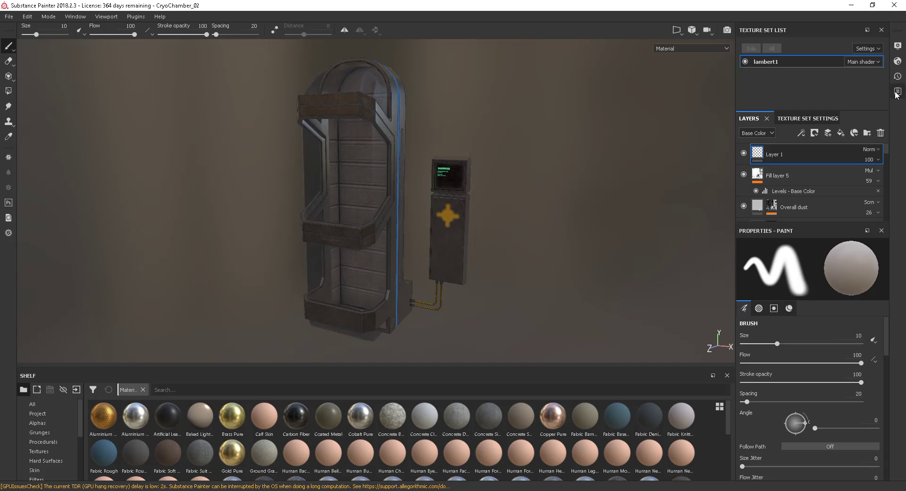
left_click(898, 91)
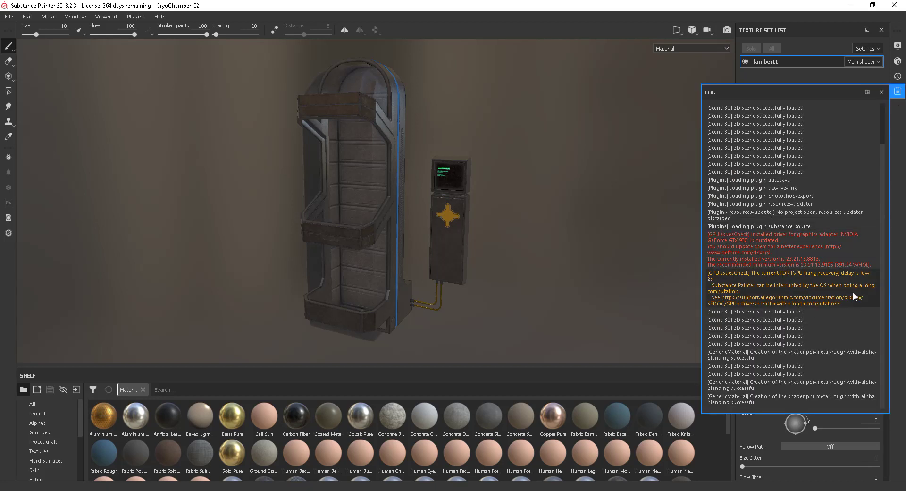
left_click(881, 91)
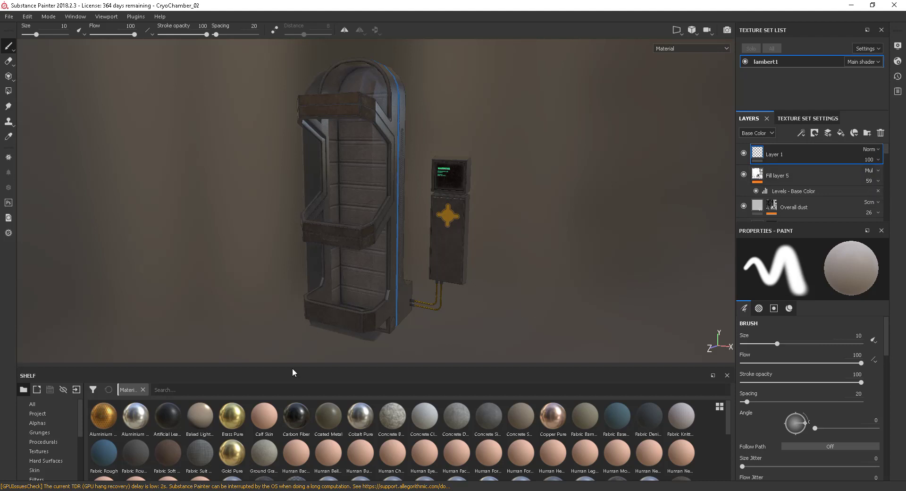
Make the material shelf taller and show the Texture Set Settings with its 2048 size
left_click_drag(310, 366, 309, 243)
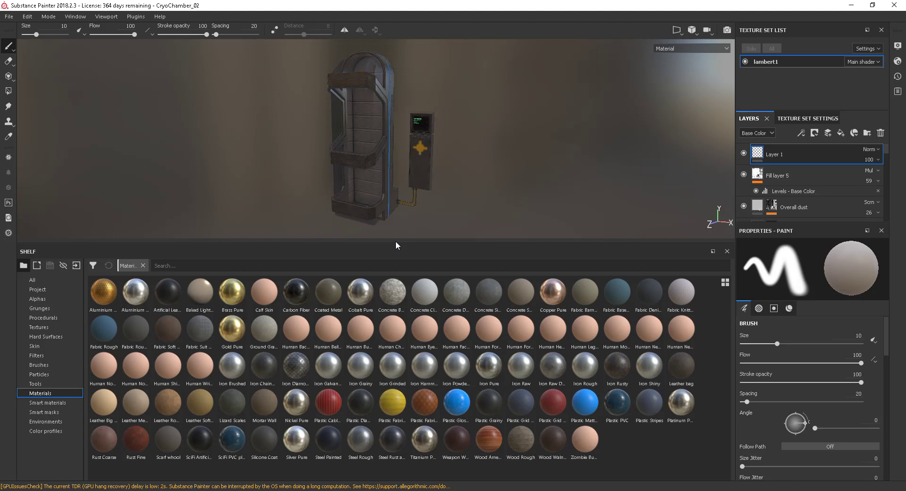
left_click_drag(394, 242, 394, 290)
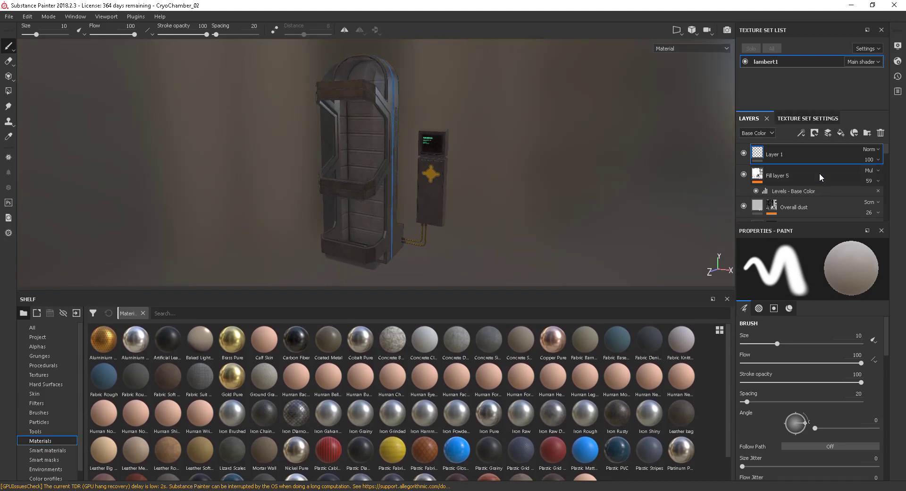
left_click(806, 119)
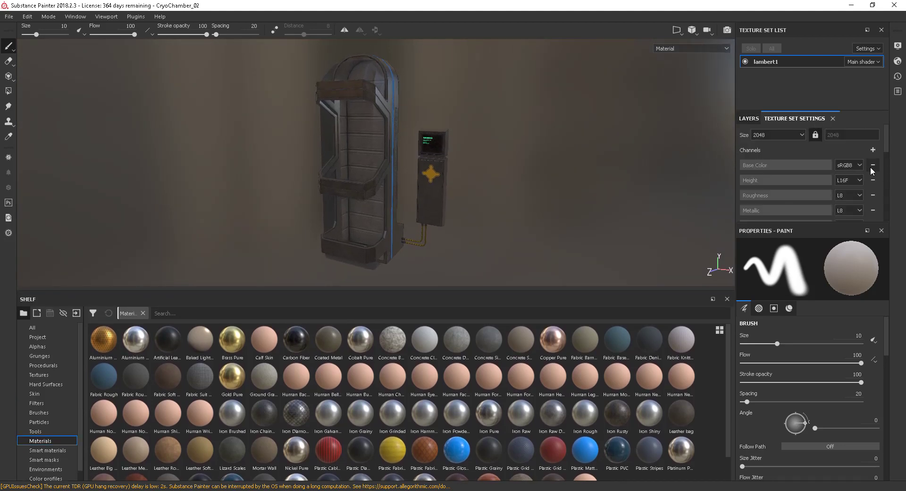
mouse_move(888, 149)
left_mouse_down()
mouse_move(892, 208)
mouse_move(889, 136)
left_mouse_up()
Browse the material and stencil properties back to Brush, then activate the polygon fill tool
left_click(788, 309)
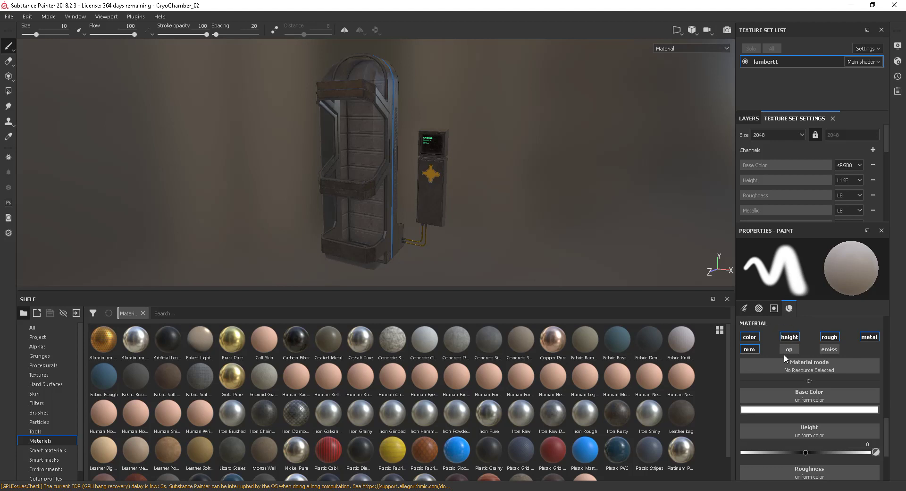
scroll(879, 424, "up", 5)
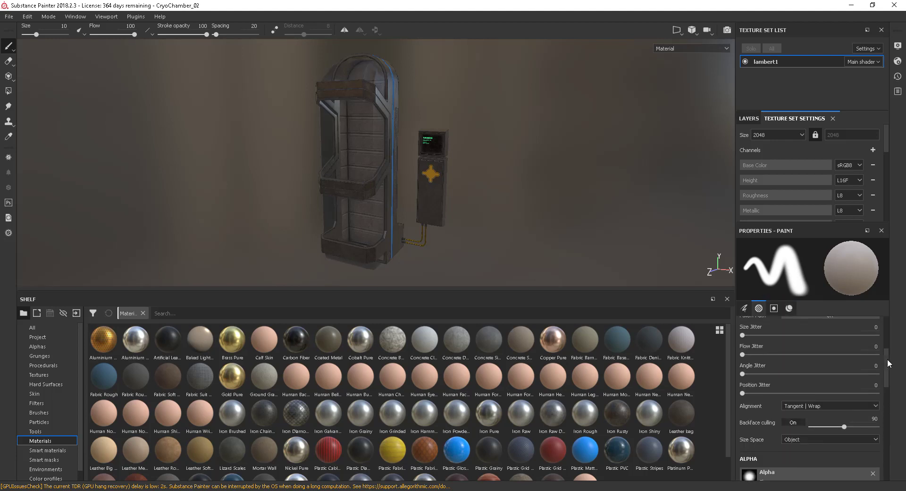
left_click(790, 308)
left_click(761, 308)
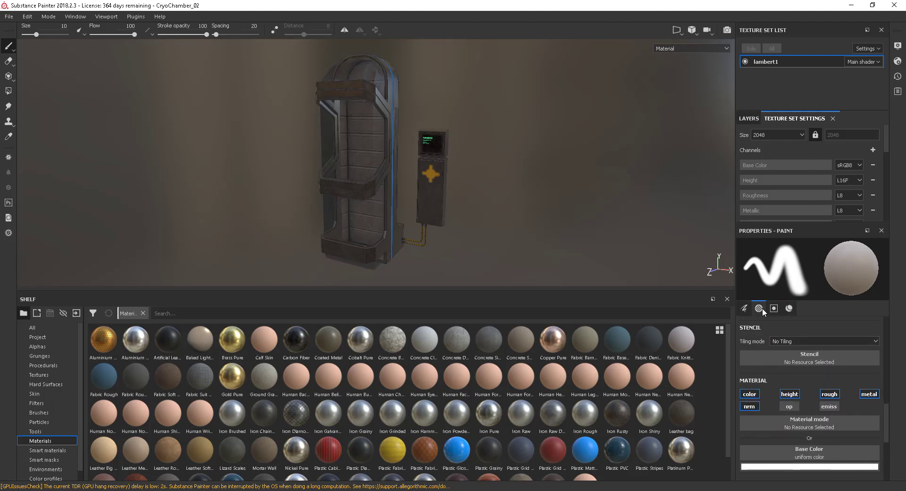
left_click(746, 308)
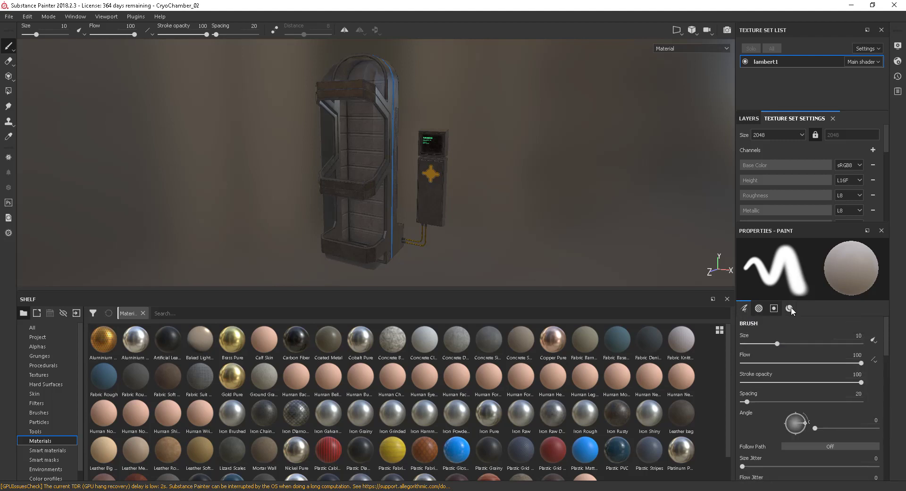
left_click(8, 92)
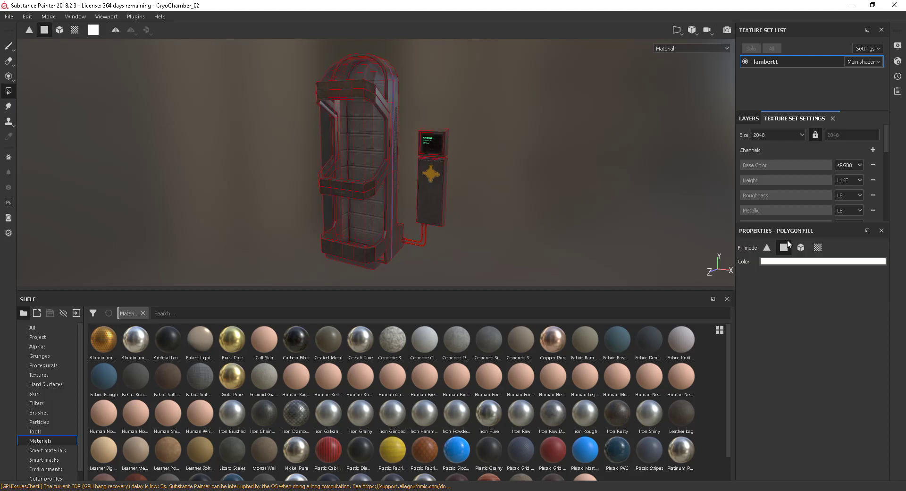